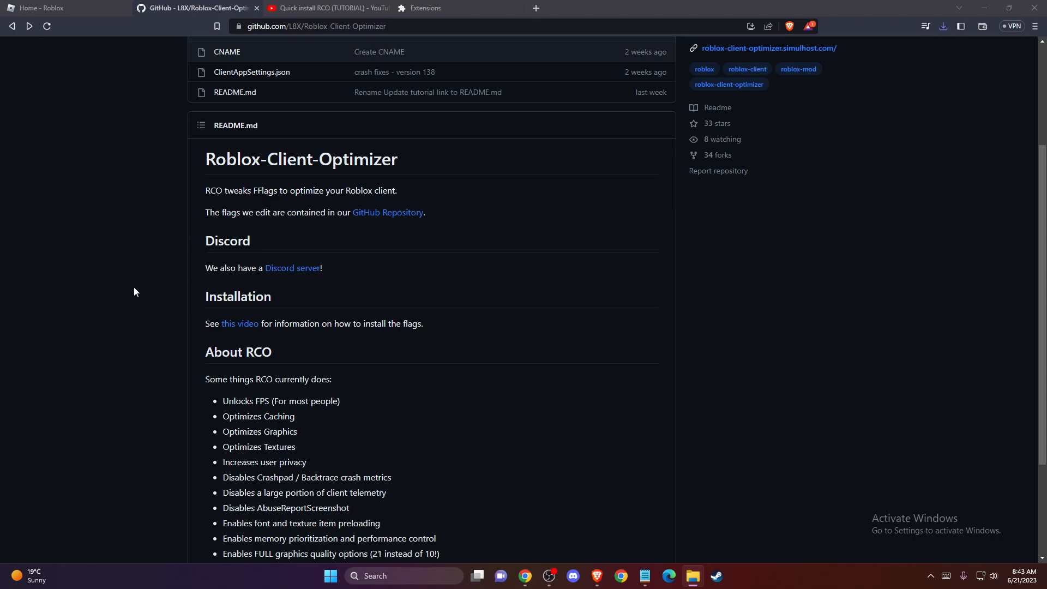
scroll(305, 329, down, 3)
scroll(305, 329, down, 2)
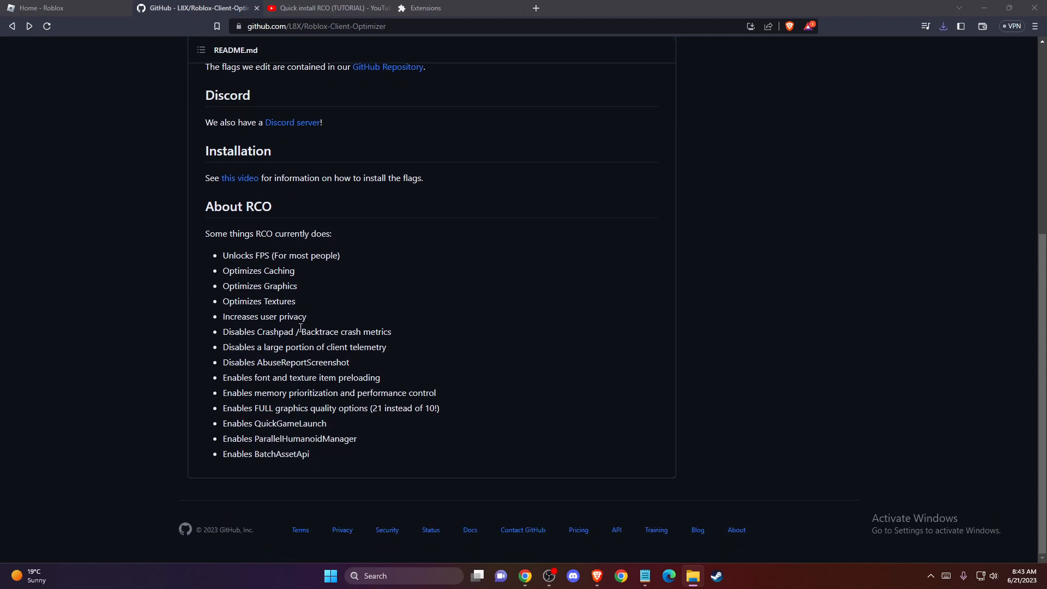
scroll(323, 328, up, 5)
scroll(345, 338, up, 3)
scroll(344, 338, down, 3)
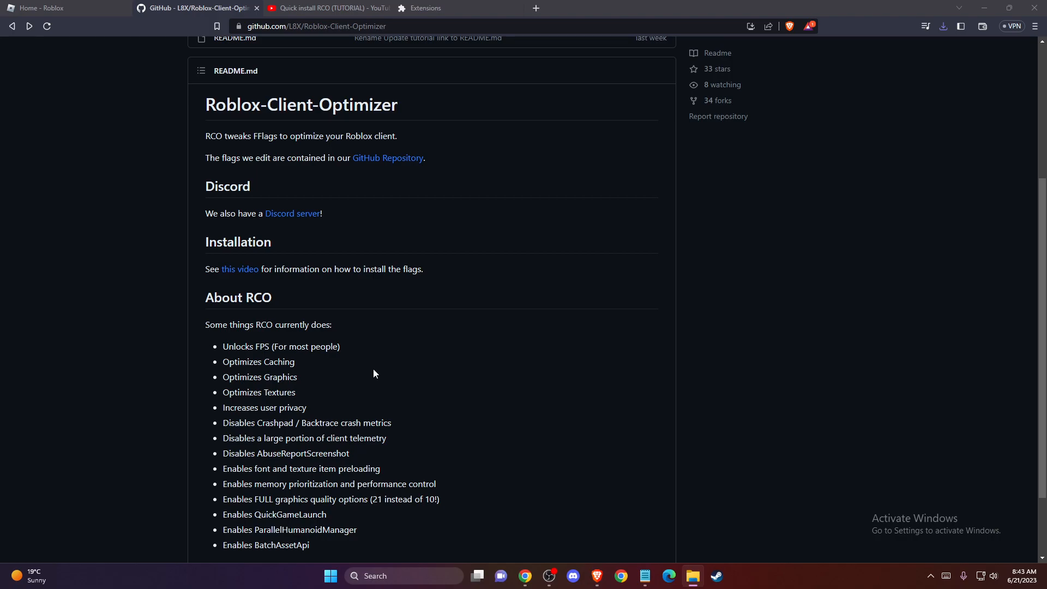
scroll(374, 388, up, 2)
scroll(377, 396, up, 2)
scroll(383, 415, up, 3)
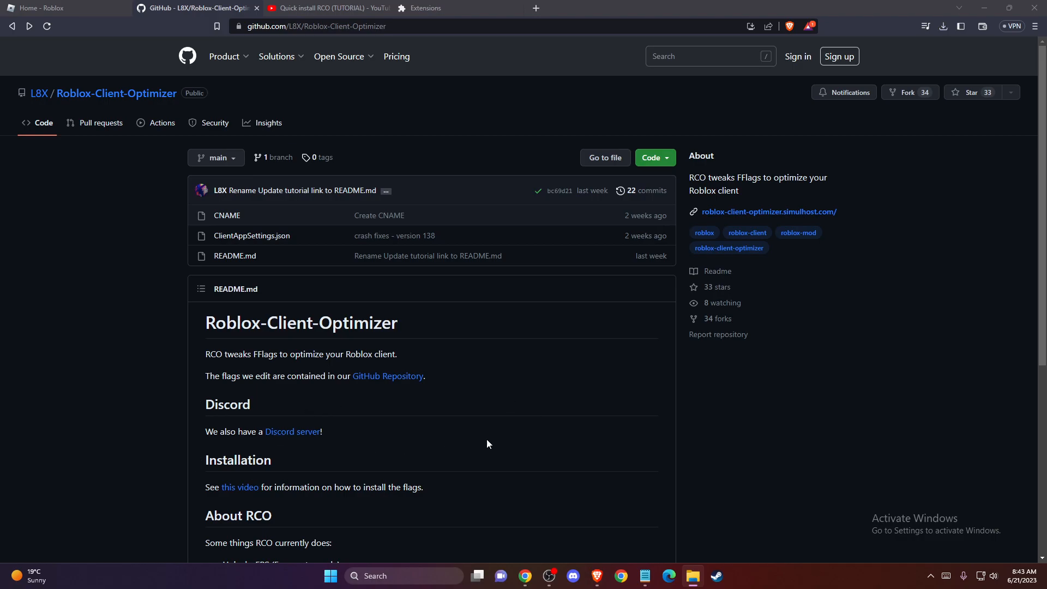
scroll(484, 382, down, 1)
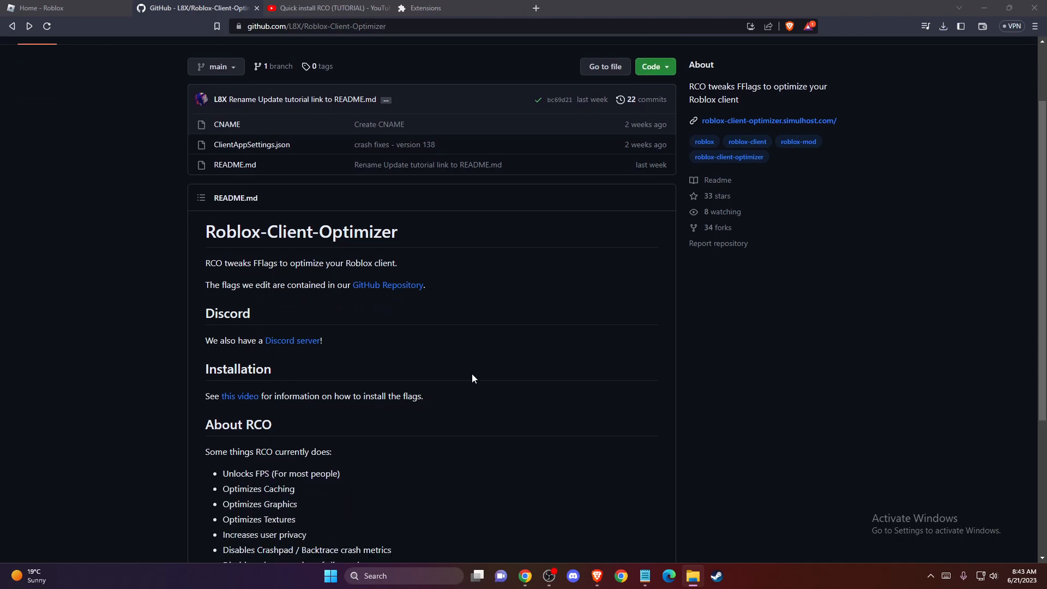
scroll(472, 374, down, 1)
scroll(473, 373, up, 2)
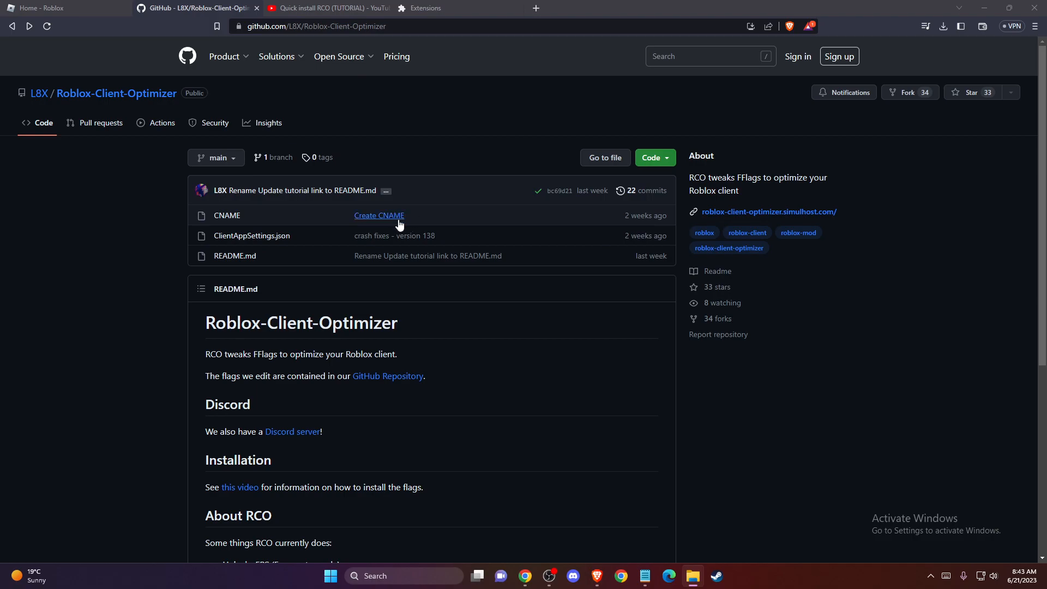
scroll(574, 250, down, 3)
scroll(573, 248, up, 3)
Browse the repository's file finder, latest commit message and branch list, returning to the main page
click(605, 158)
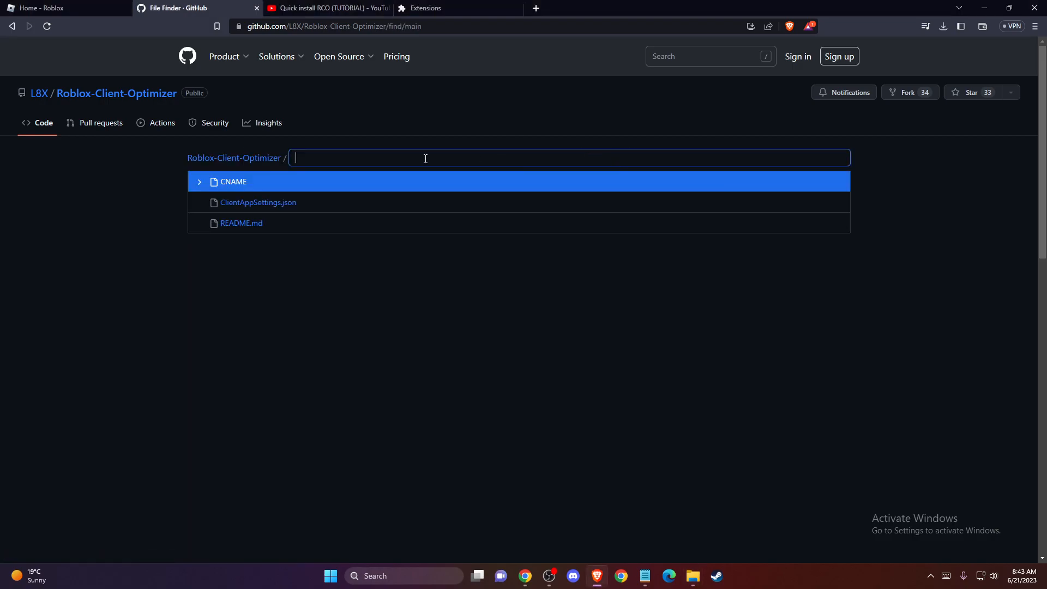
click(12, 26)
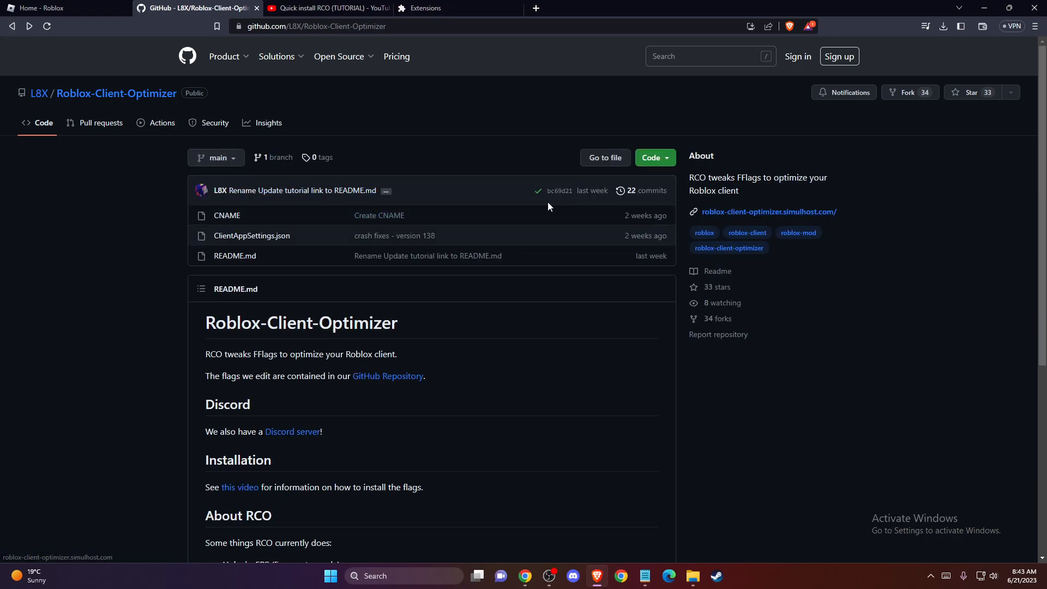
scroll(546, 203, down, 5)
scroll(548, 201, up, 4)
scroll(544, 203, up, 1)
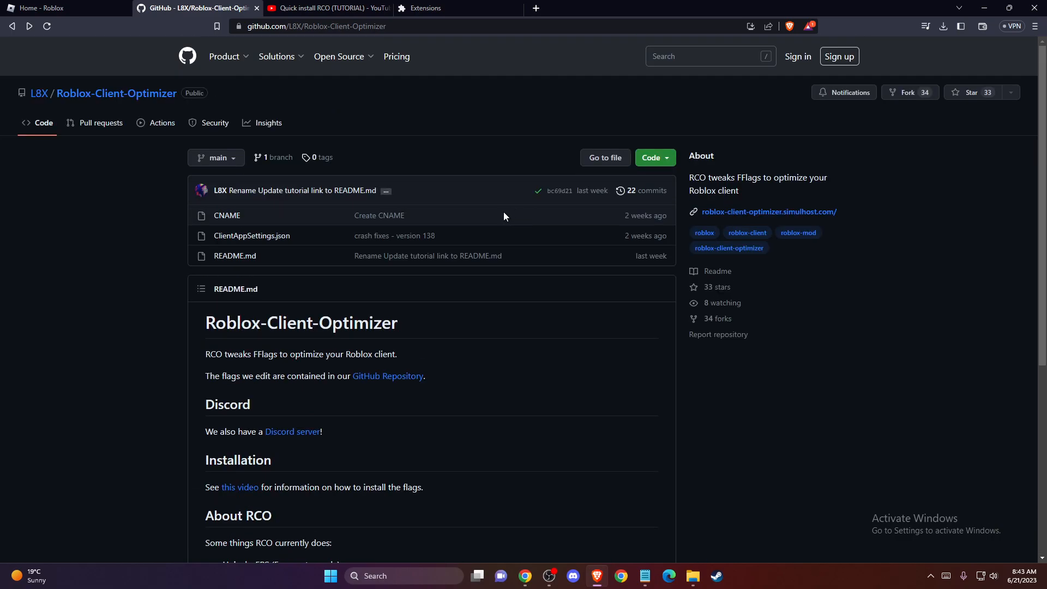
click(387, 192)
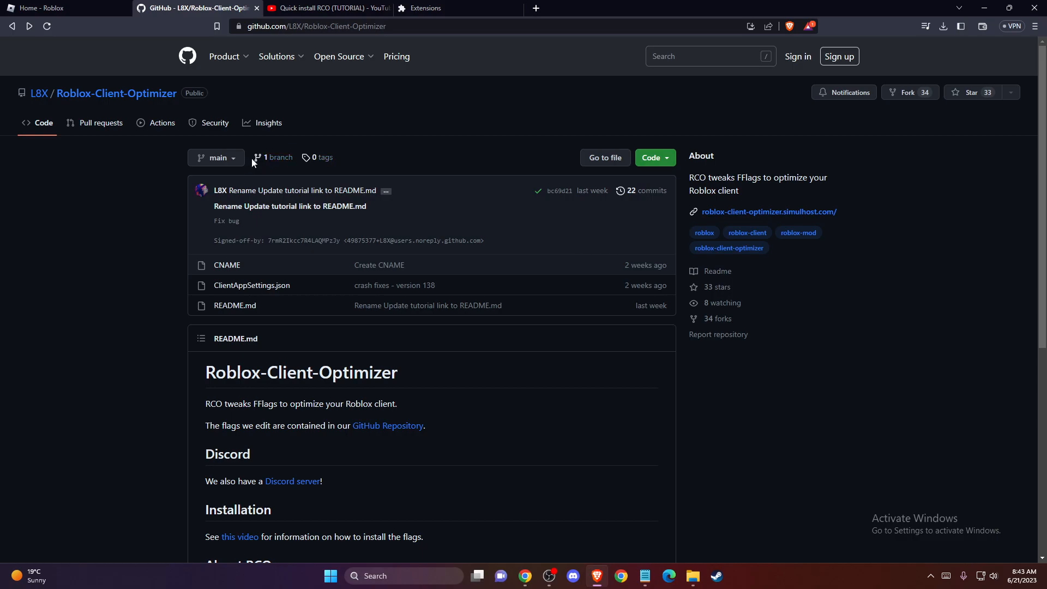
click(229, 158)
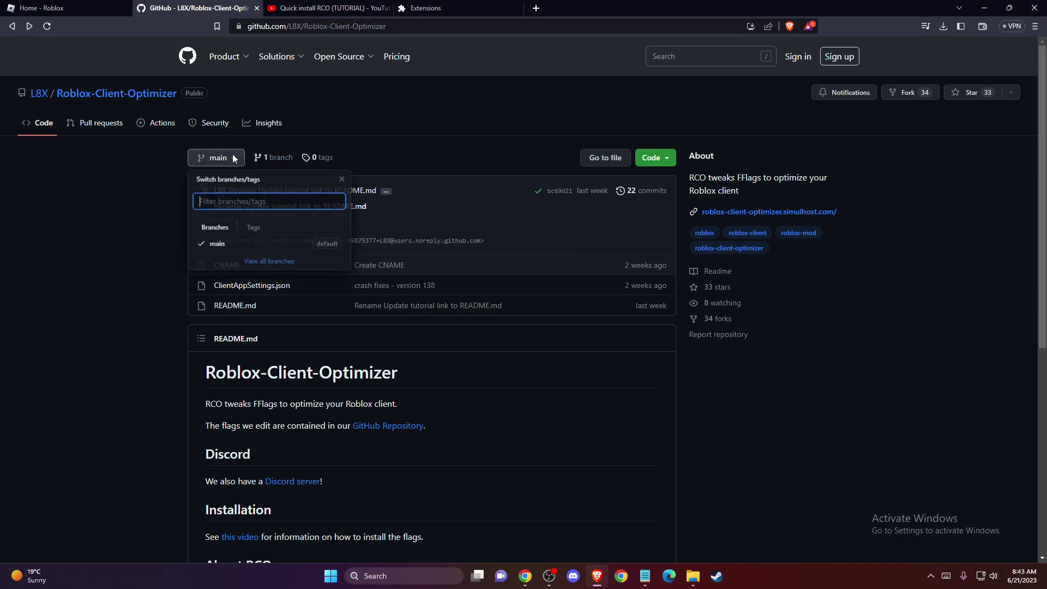
click(268, 263)
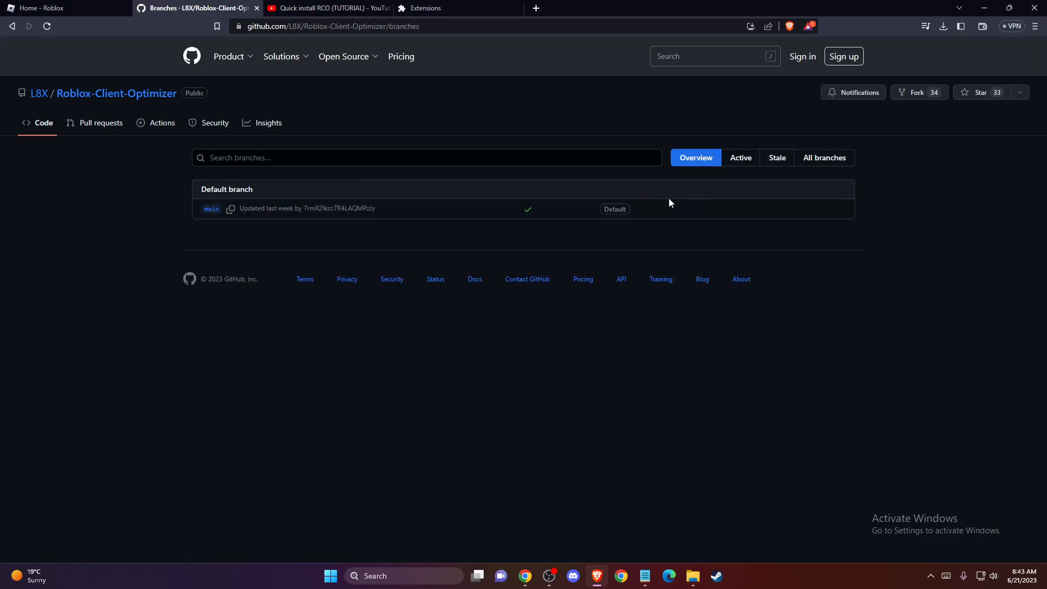
click(11, 25)
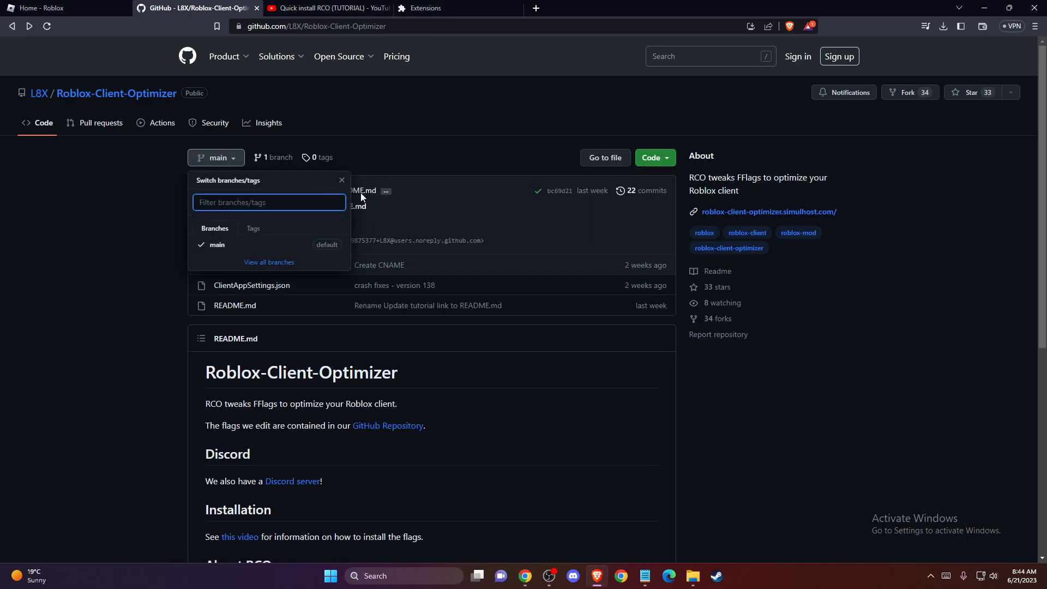
Download the Roblox-Client-Optimizer repository as a ZIP and minimize the browser to the desktop
click(667, 160)
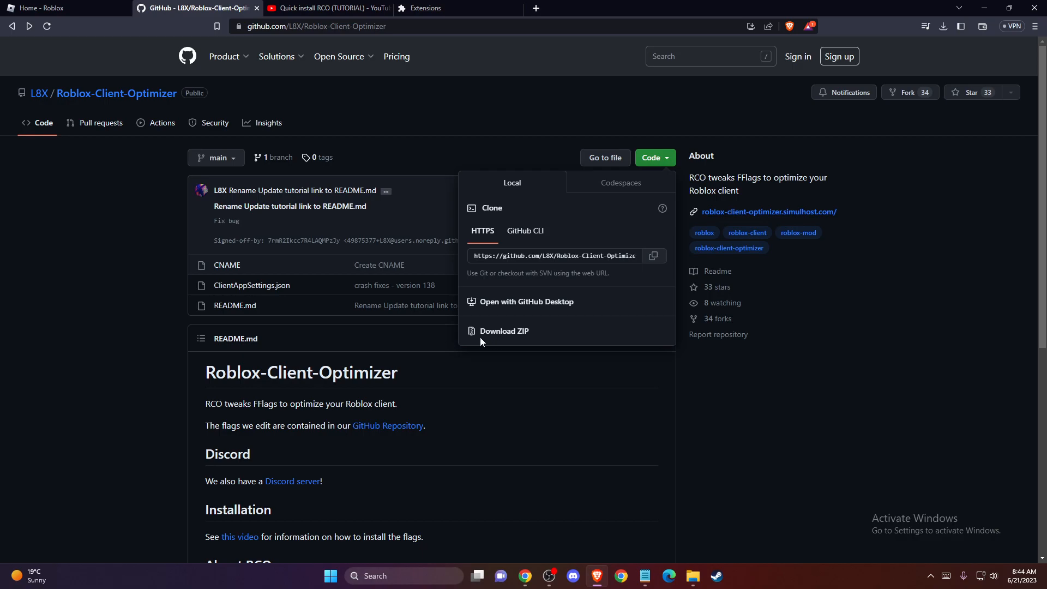
click(499, 331)
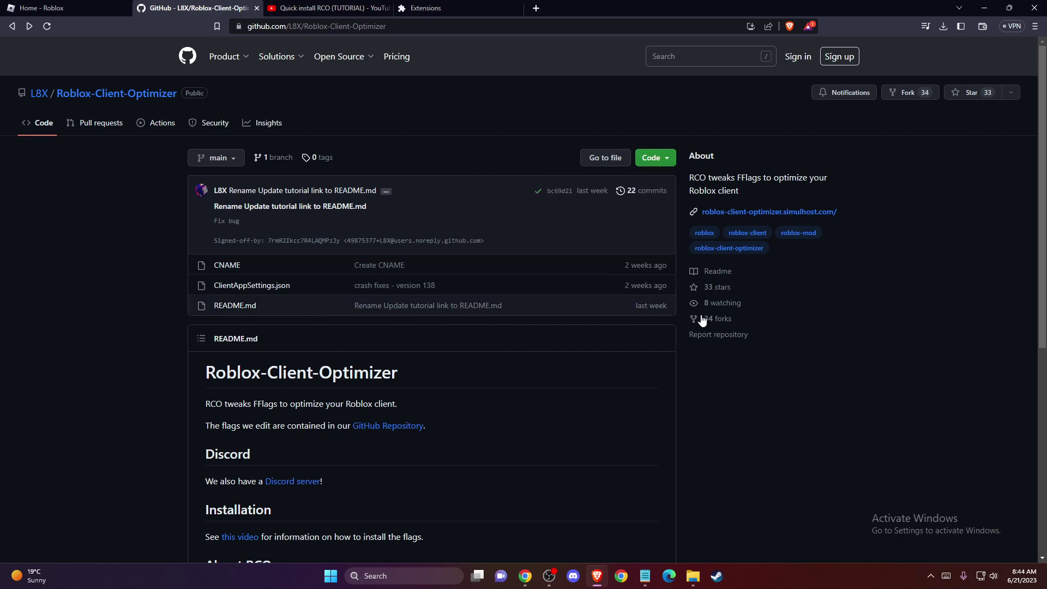
click(983, 6)
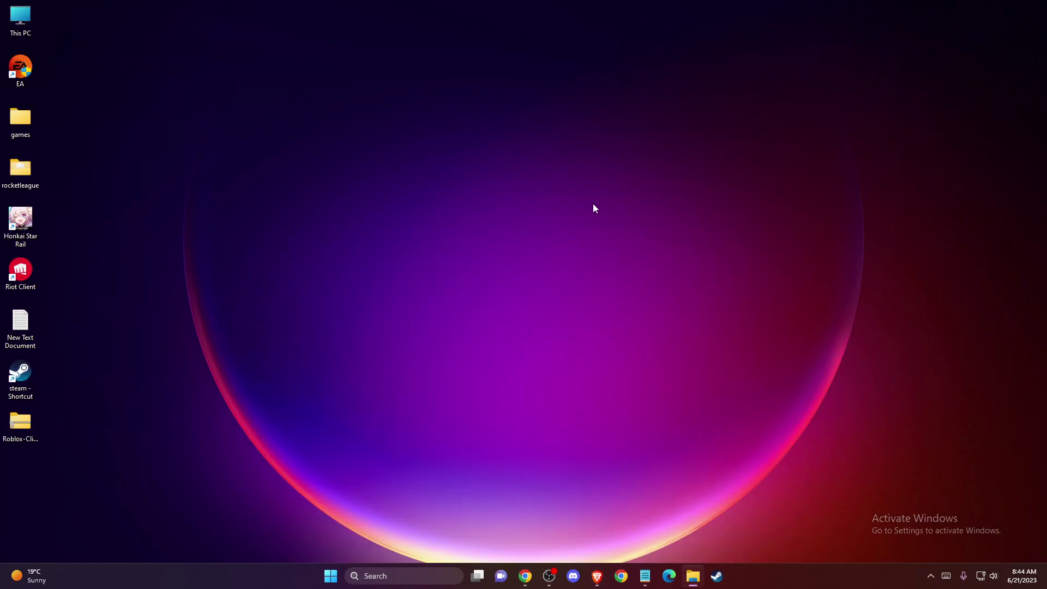
Extract the downloaded Roblox-Client-Optimizer ZIP on the desktop
right_click(17, 427)
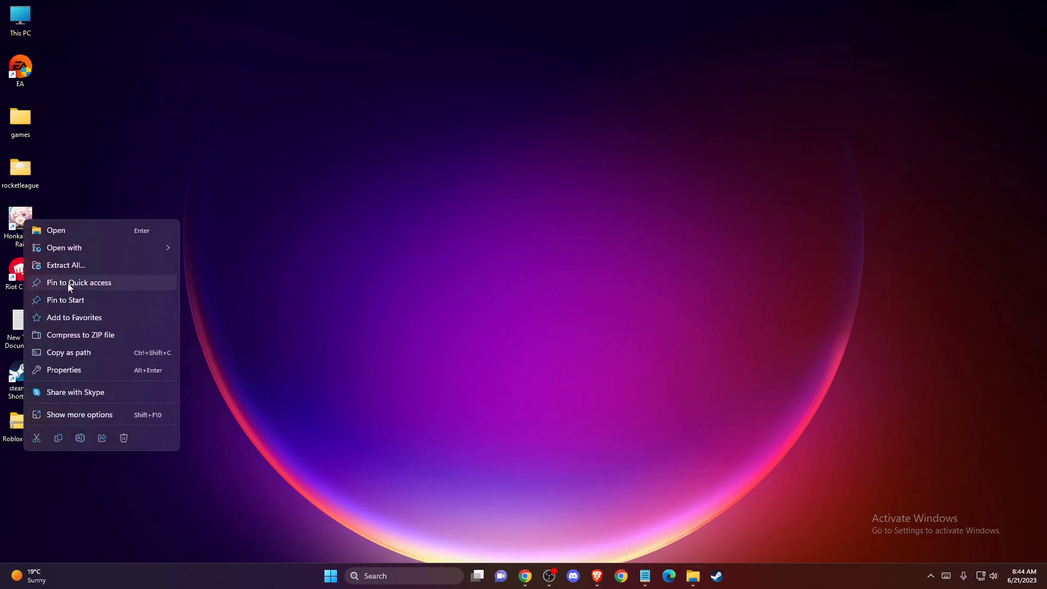
click(72, 264)
click(621, 391)
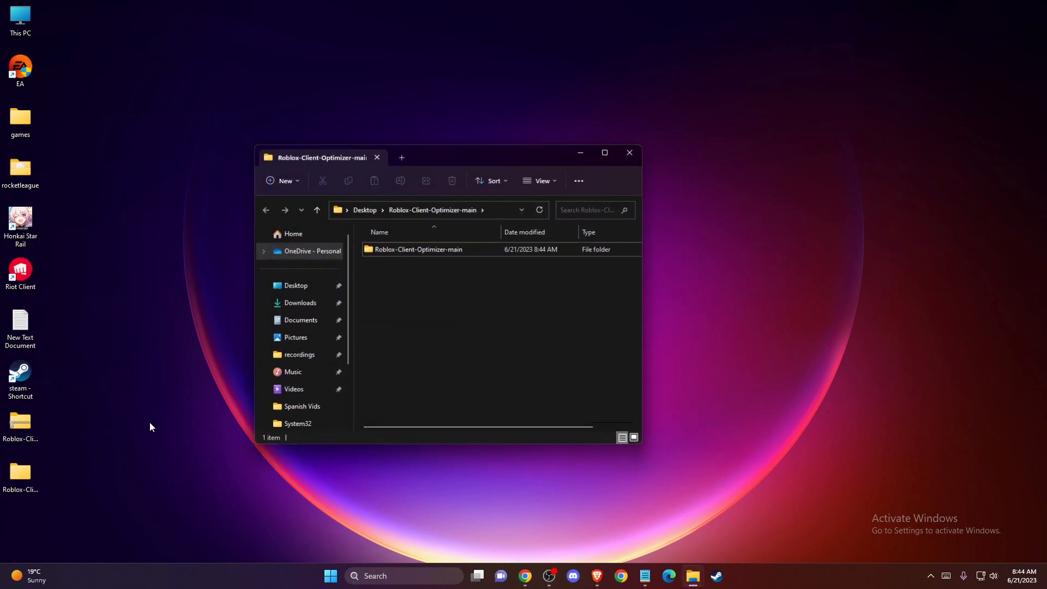
View the extracted Roblox-Client-Optimizer-main folder and select ClientAppSettings.json
double_click(434, 250)
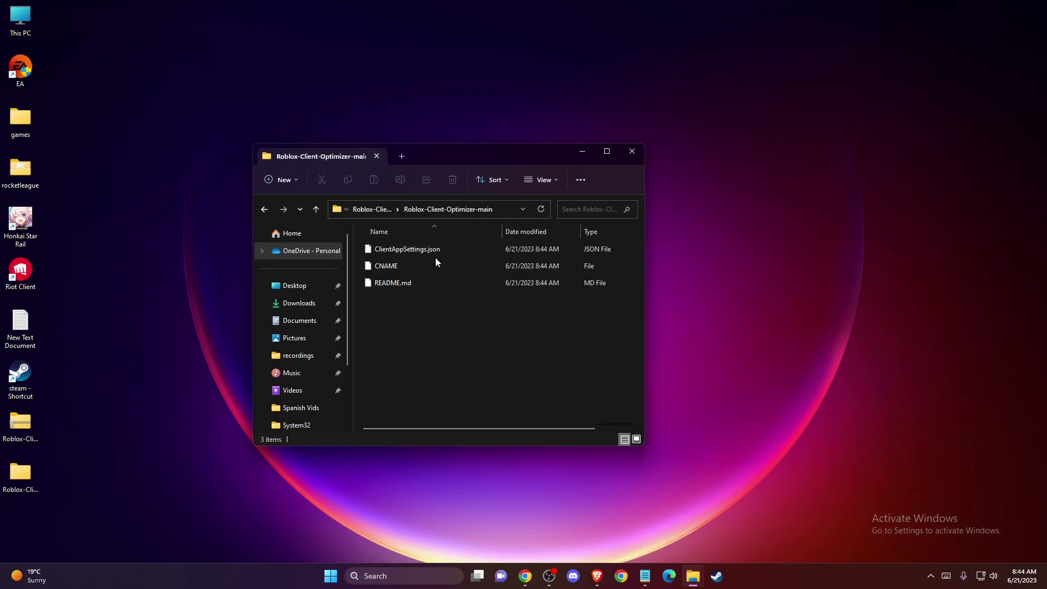
click(391, 249)
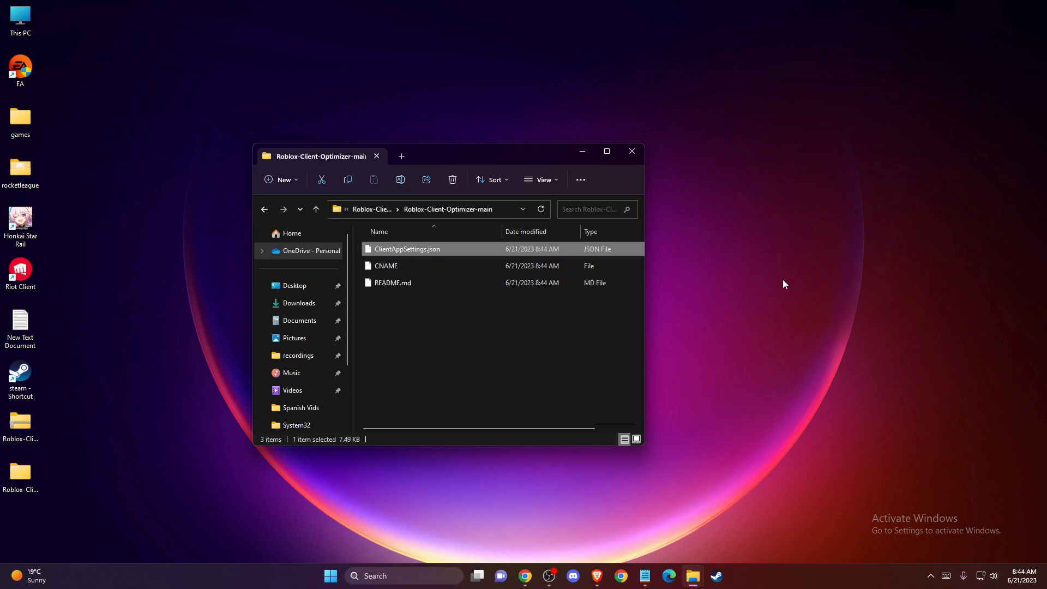
click(757, 232)
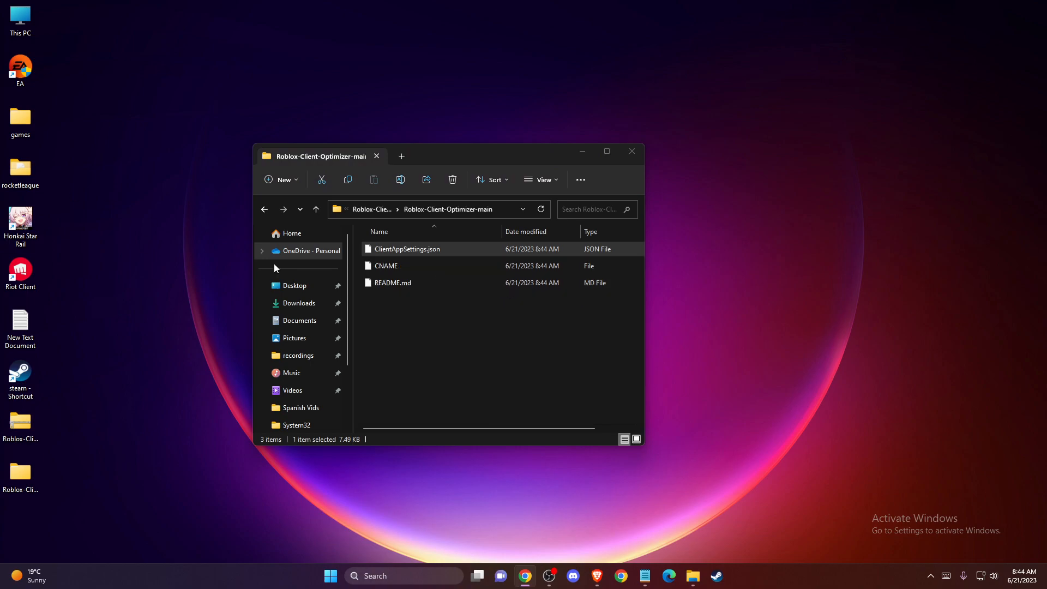
Create a new desktop folder named ClientSettings
right_click(746, 271)
mouse_move(810, 340)
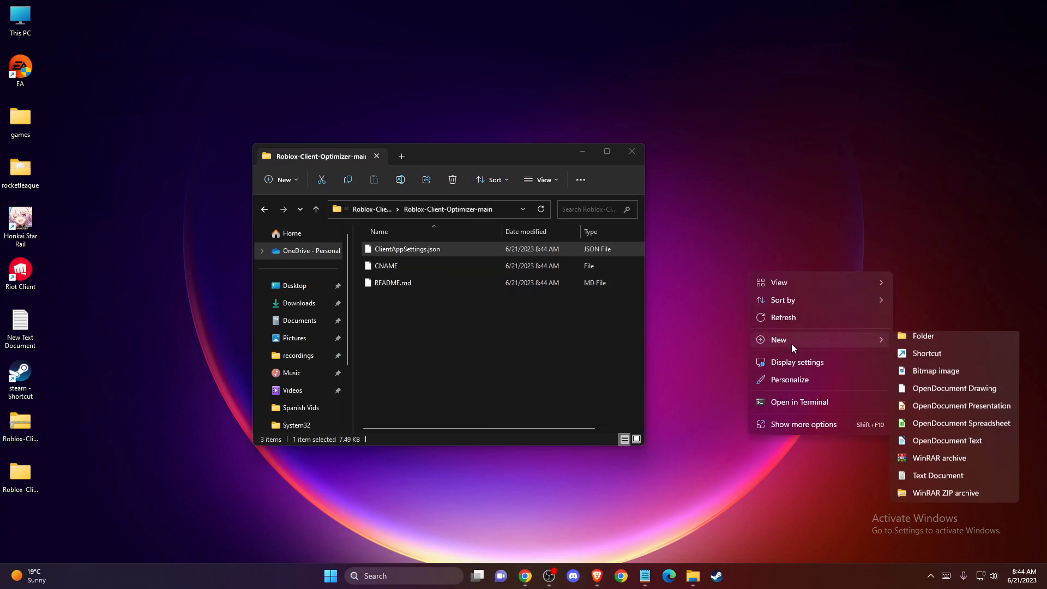
click(941, 339)
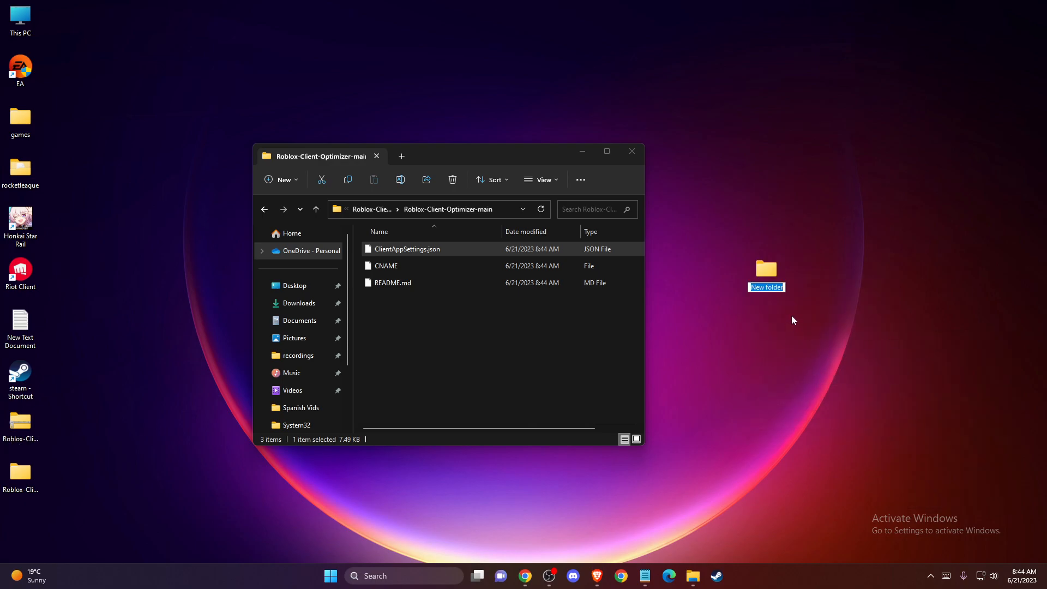
text(ClientSD)
key(BackSpace)
text(ettings)
key(Return)
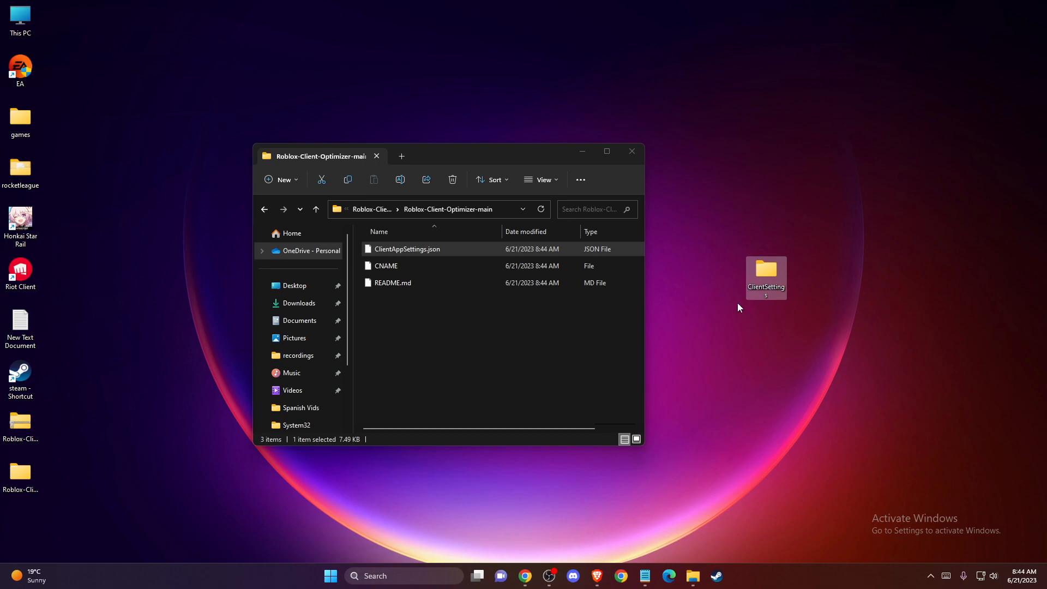
Move ClientAppSettings.json into the ClientSettings folder and check its contents
click(400, 250)
drag(399, 250, 766, 274)
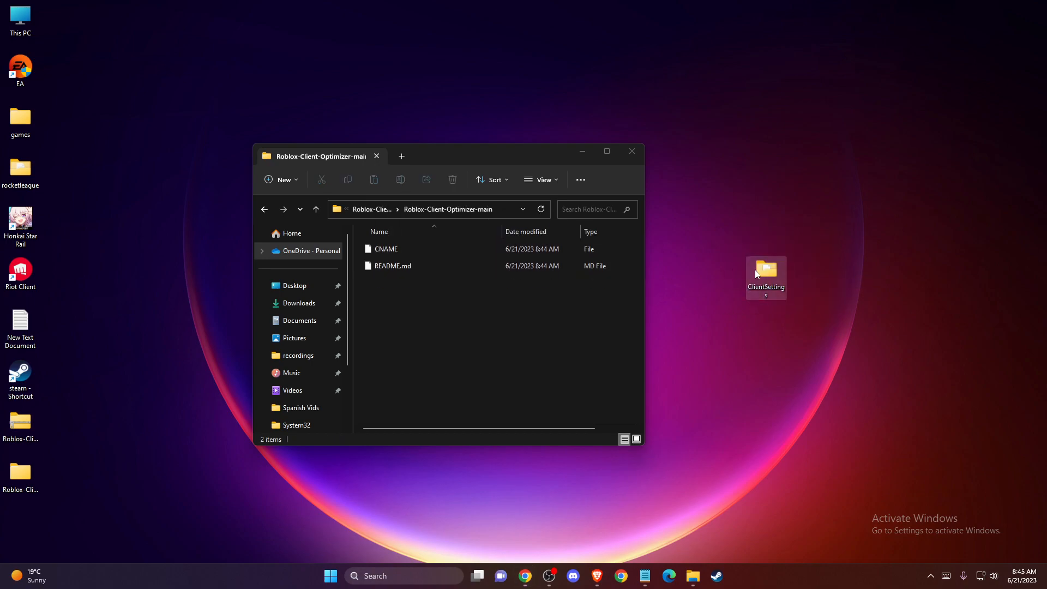
double_click(767, 278)
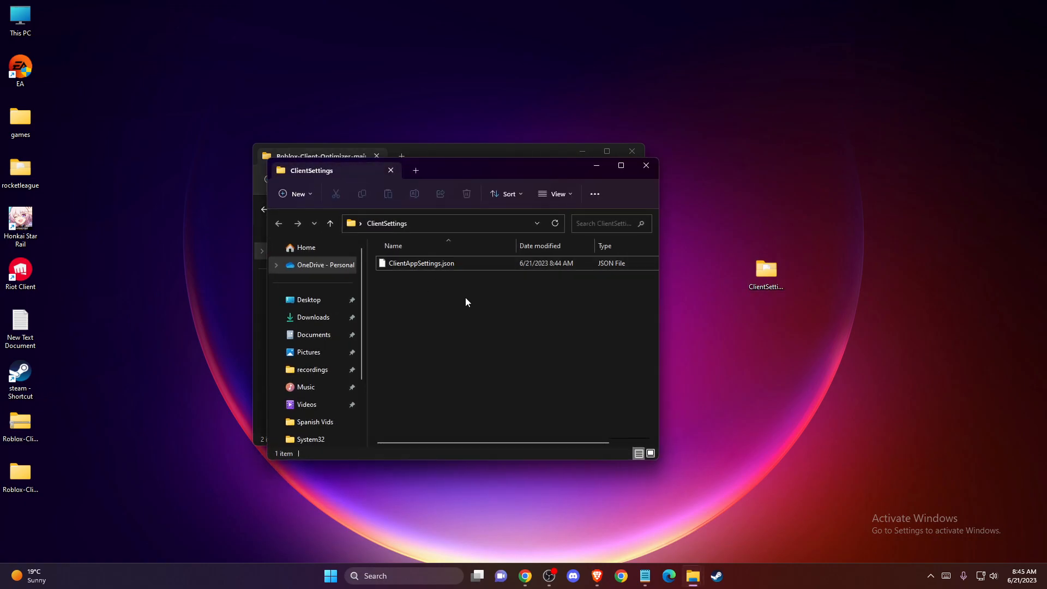
Close the folder windows and search Windows for 'roblox'
click(646, 165)
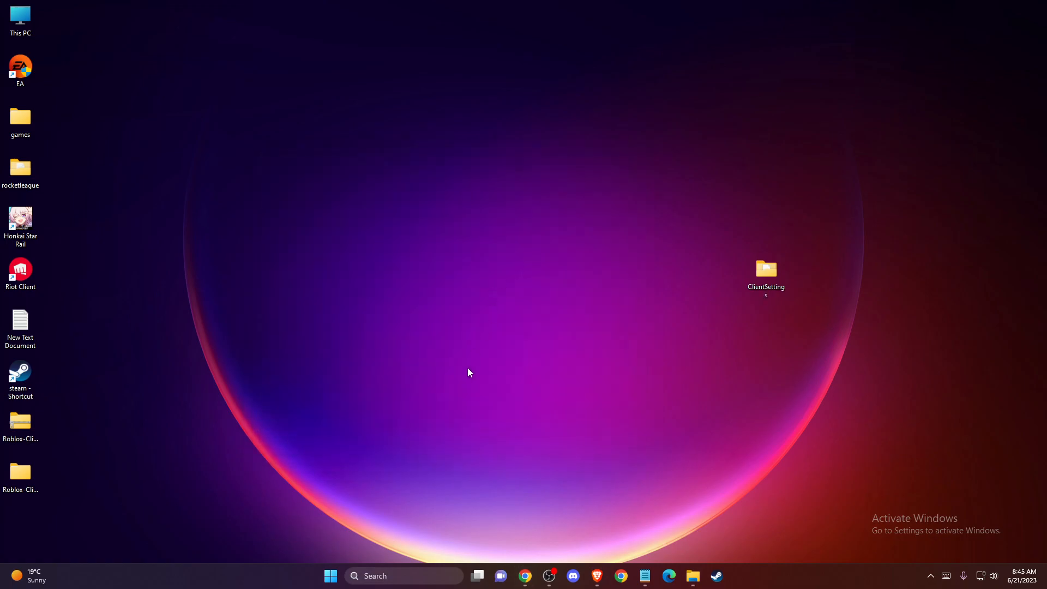
right_click(469, 372)
click(368, 515)
click(382, 575)
text(4r)
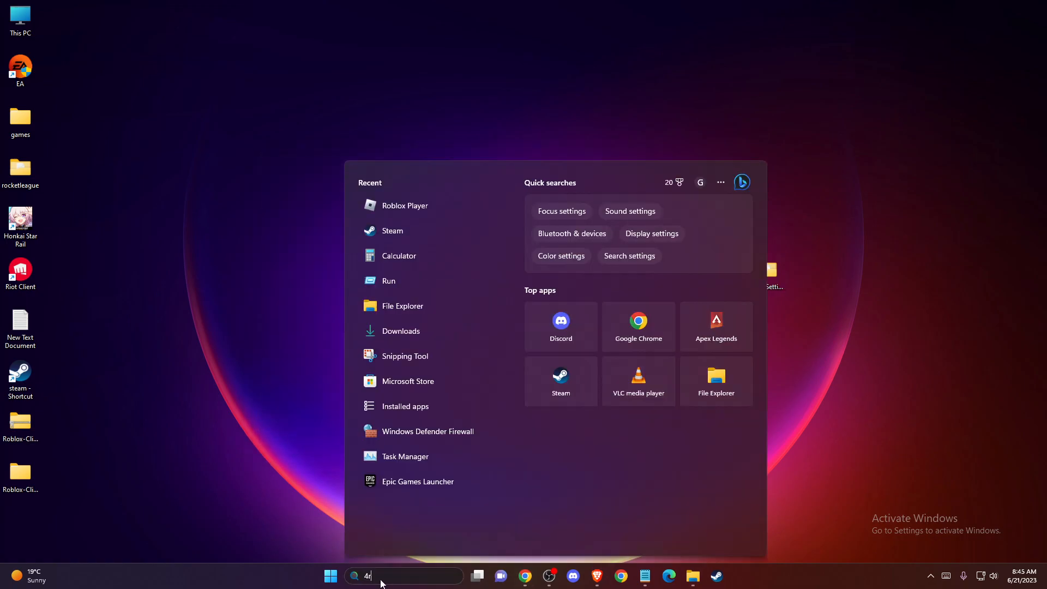
text(oblox)
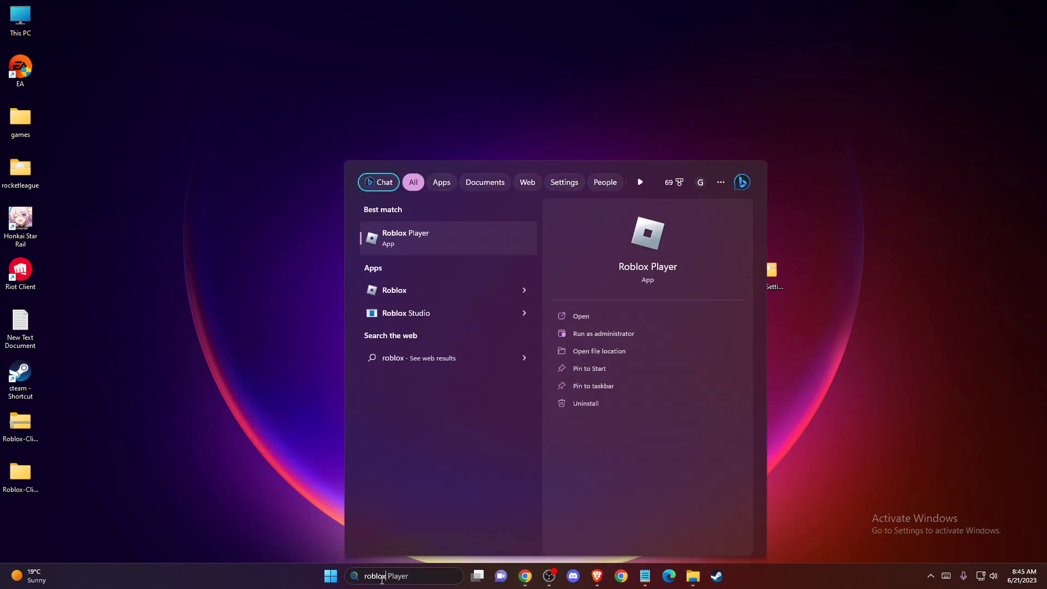
Reach Roblox Player's installed version folder via Open file location on the result and its shortcut
right_click(408, 245)
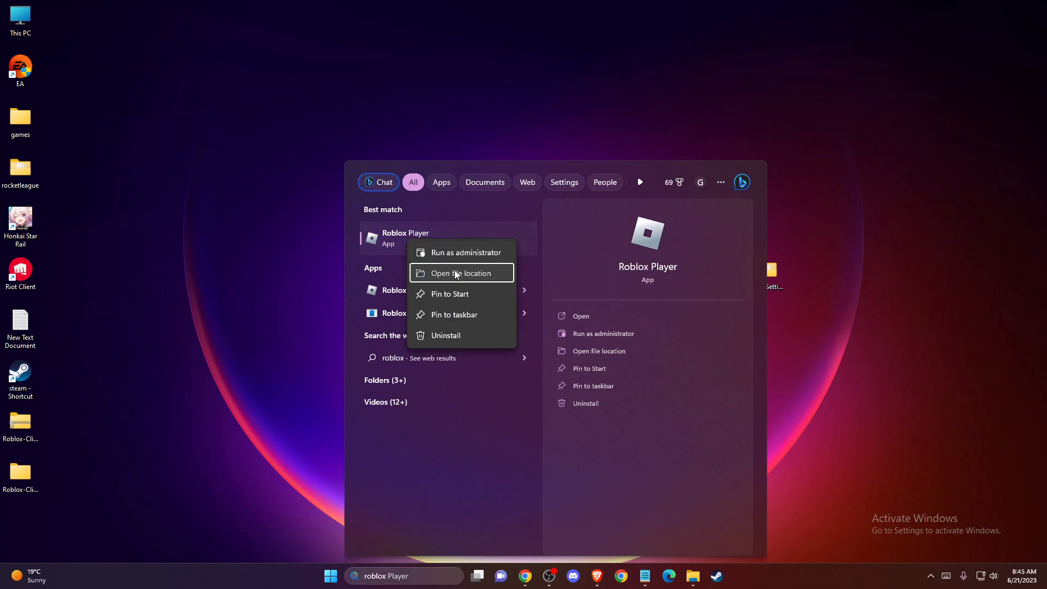
click(454, 269)
right_click(404, 249)
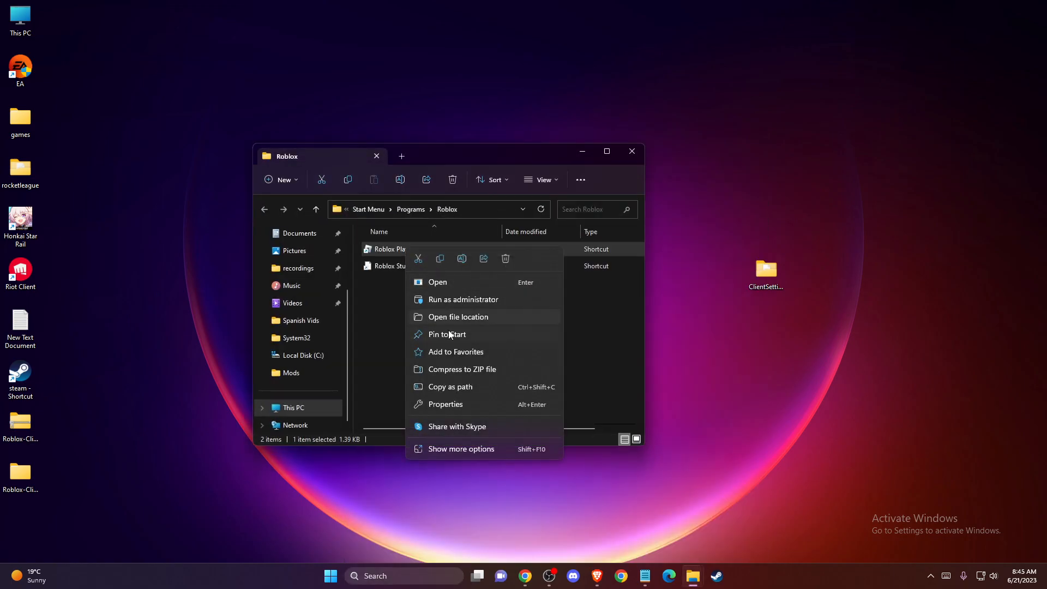
click(447, 314)
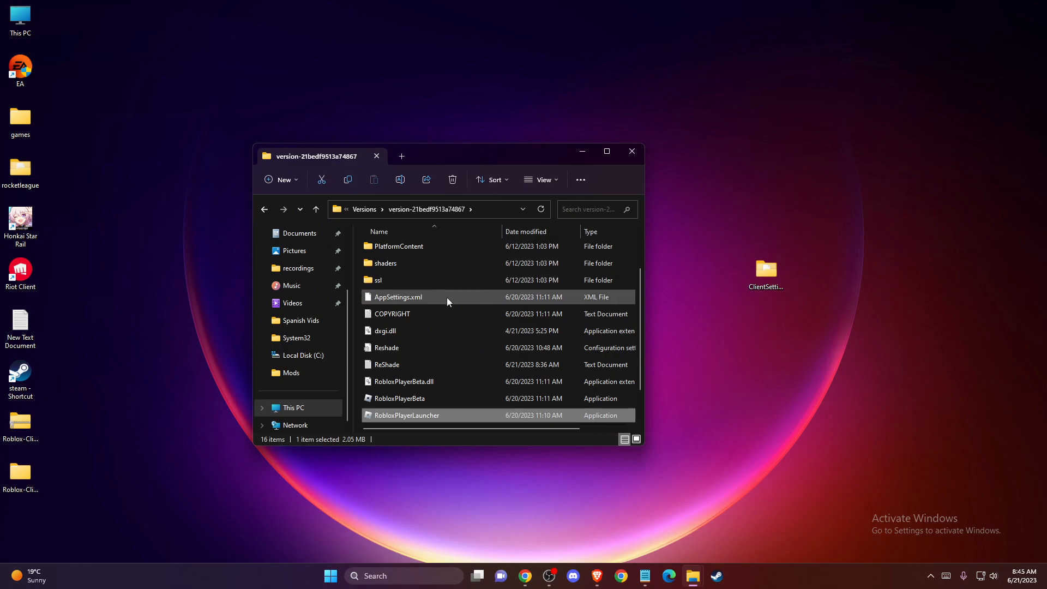
scroll(446, 297, down, 2)
scroll(447, 307, up, 3)
mouse_move(765, 272)
mouse_down()
mouse_move(426, 381)
mouse_move(434, 393)
mouse_up()
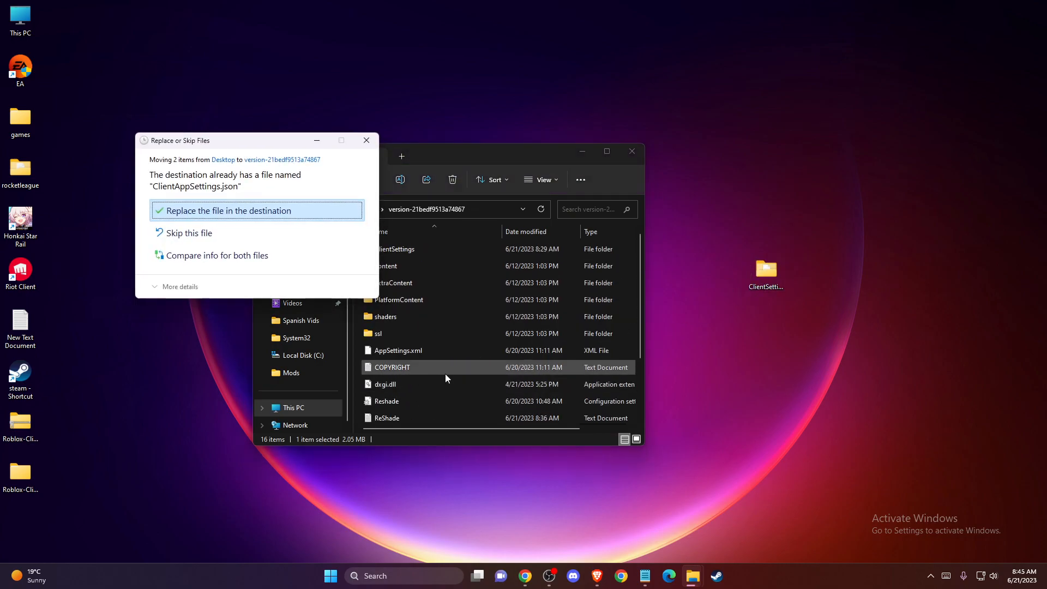
Replace the existing ClientAppSettings.json in the Roblox version folder with the moved ClientSettings copy
click(217, 213)
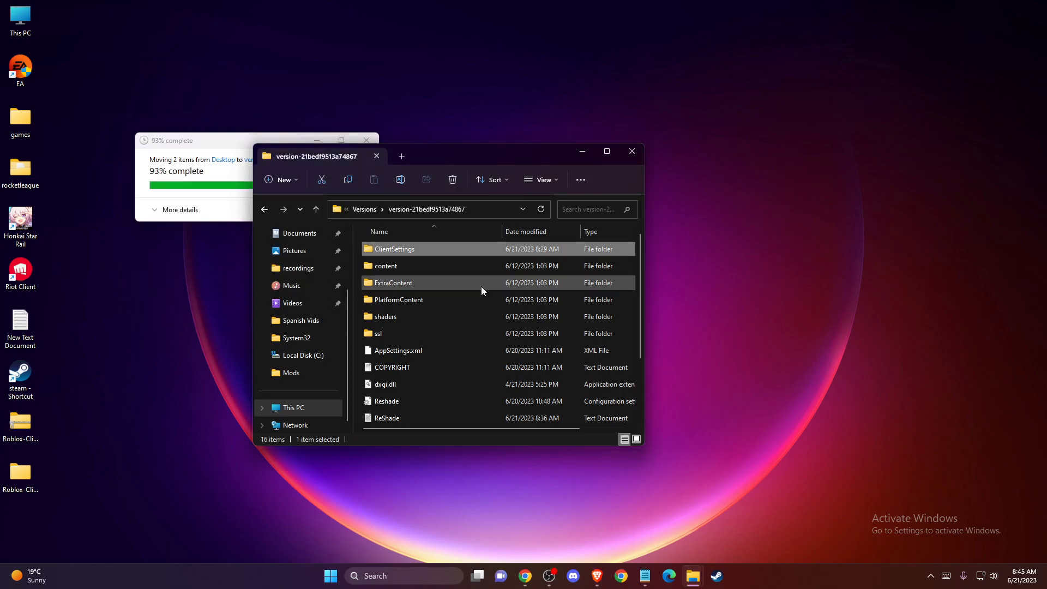
scroll(468, 295, down, 3)
scroll(468, 327, up, 3)
scroll(470, 345, down, 3)
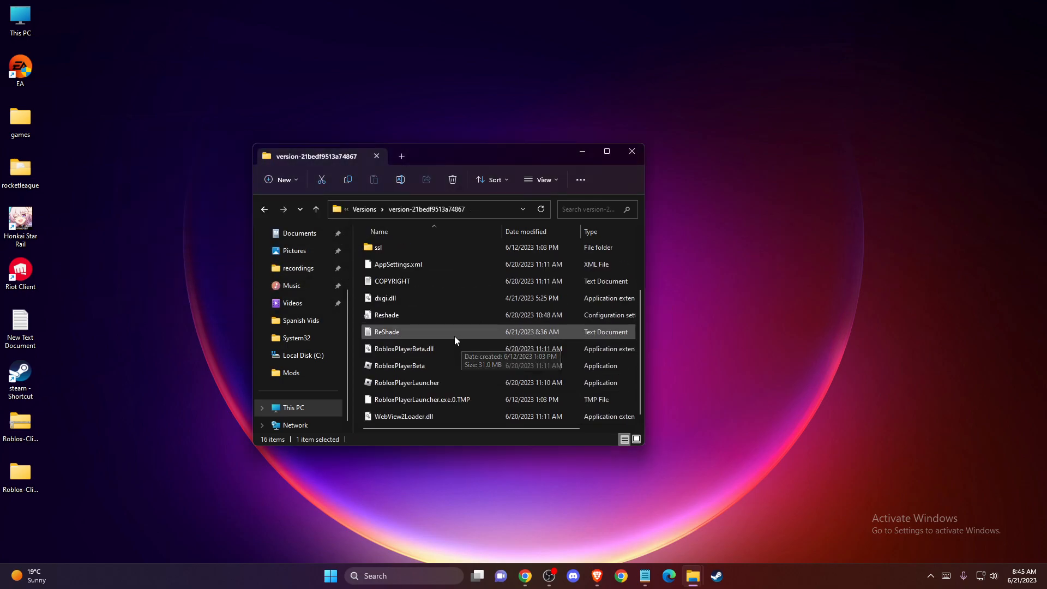
scroll(458, 334, up, 3)
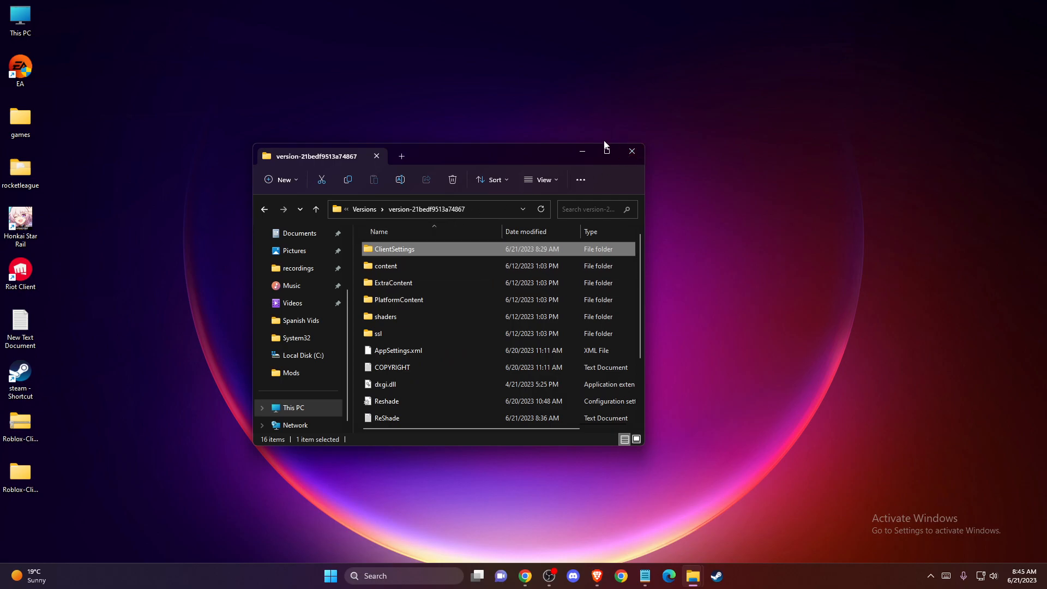
Close the Roblox version folder window, leaving the desktop showing
click(632, 151)
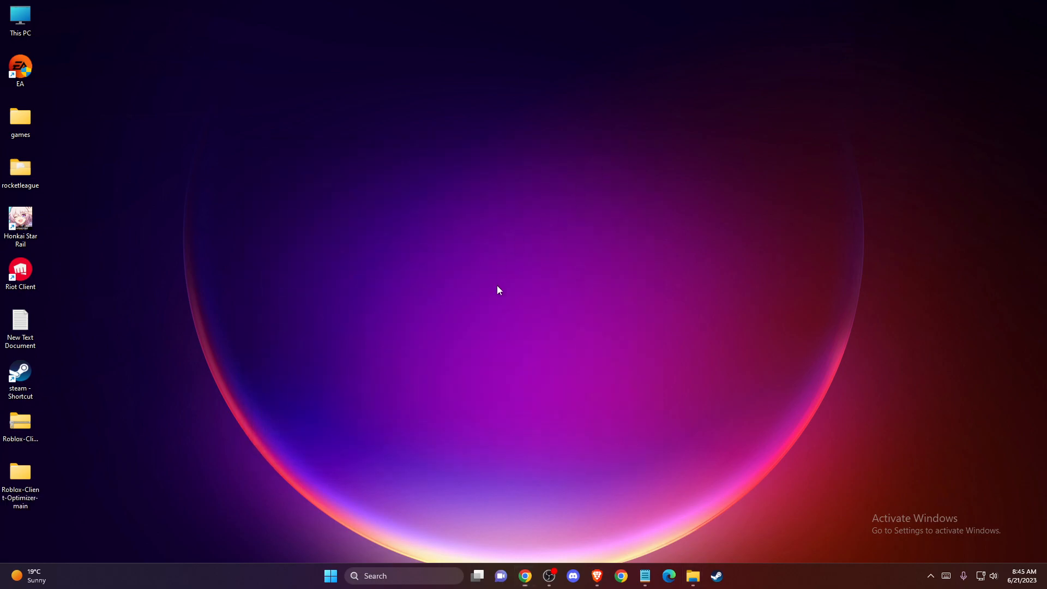